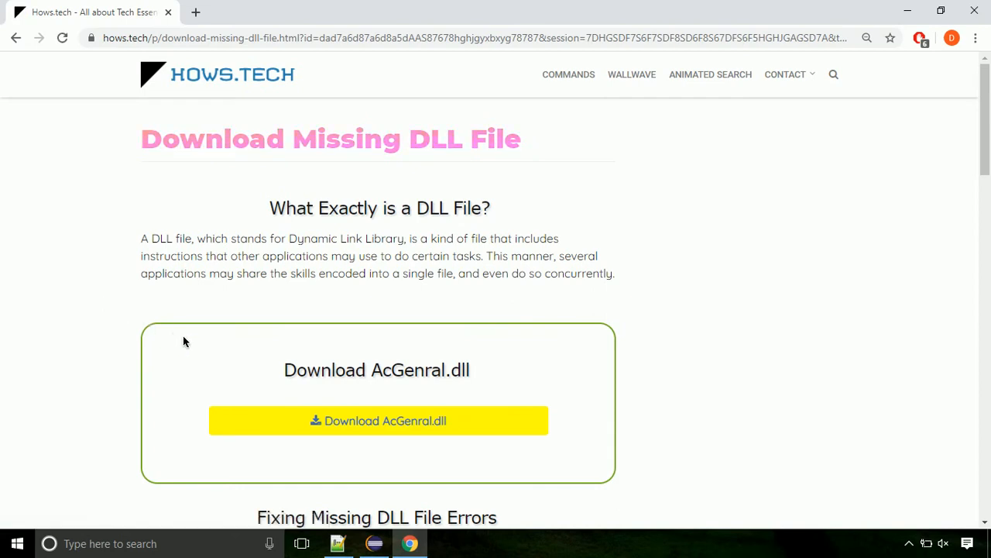
Download AcGenral.dll from hows.tech into Downloads and reveal it in its folder
click(377, 432)
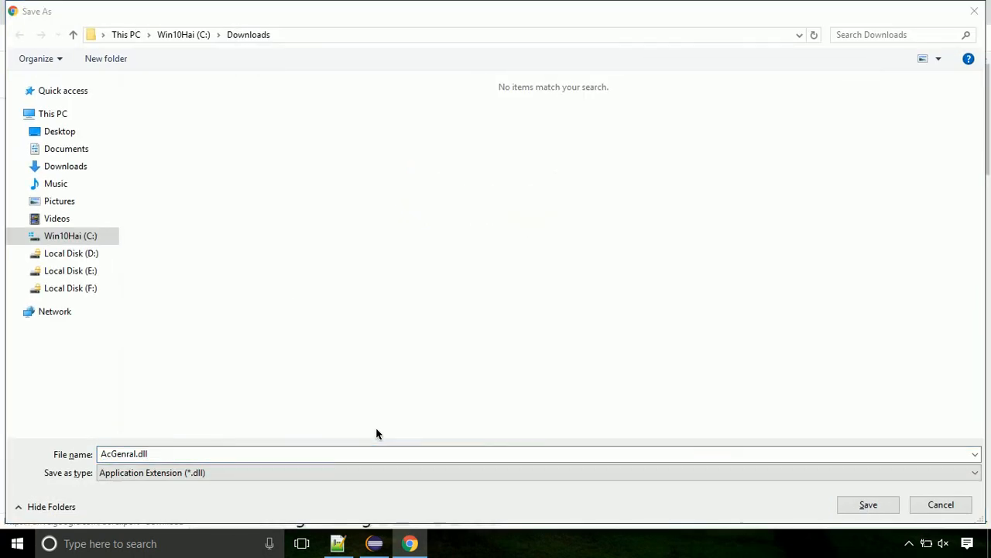
click(868, 505)
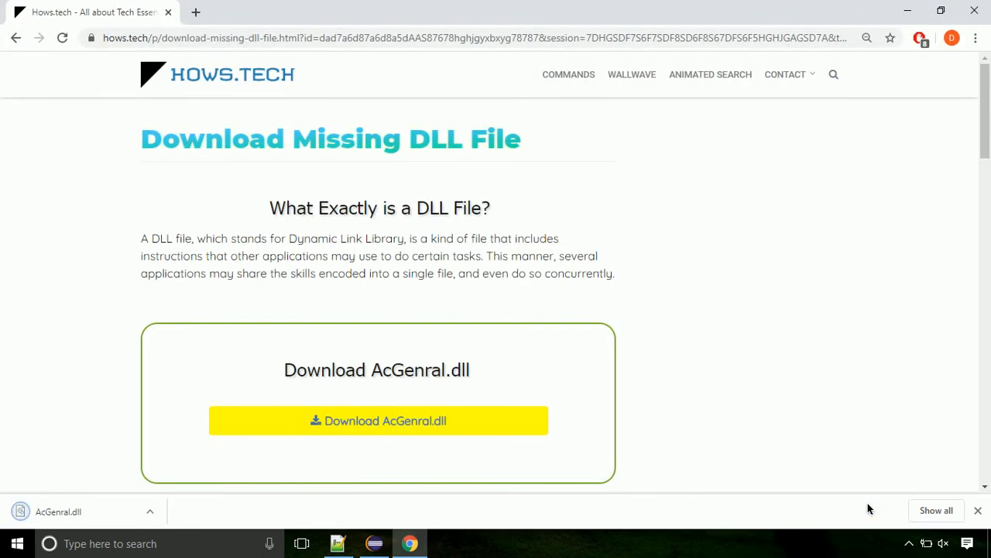
click(152, 511)
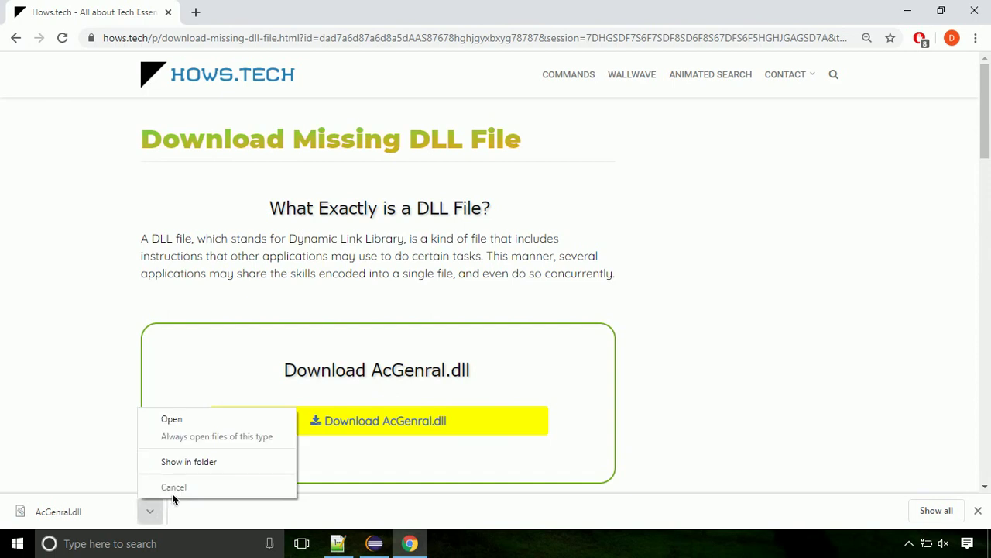
click(228, 463)
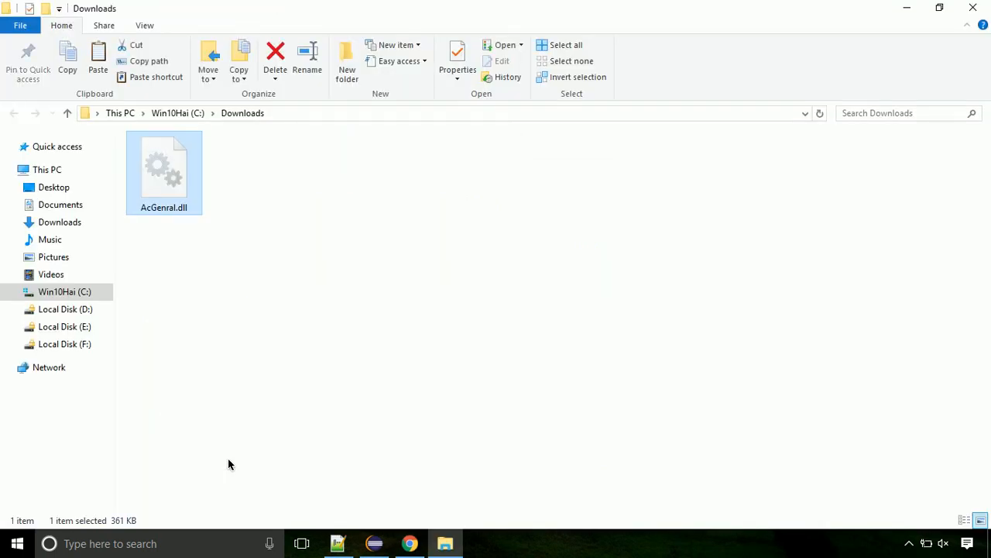
Copy AcGenral.dll from the Downloads folder via its context menu
right_click(163, 181)
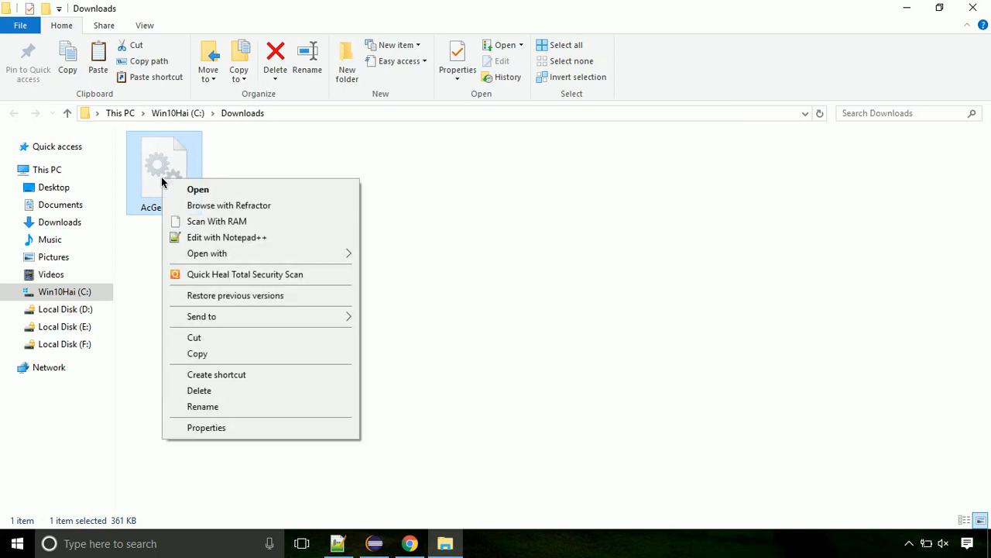
click(258, 353)
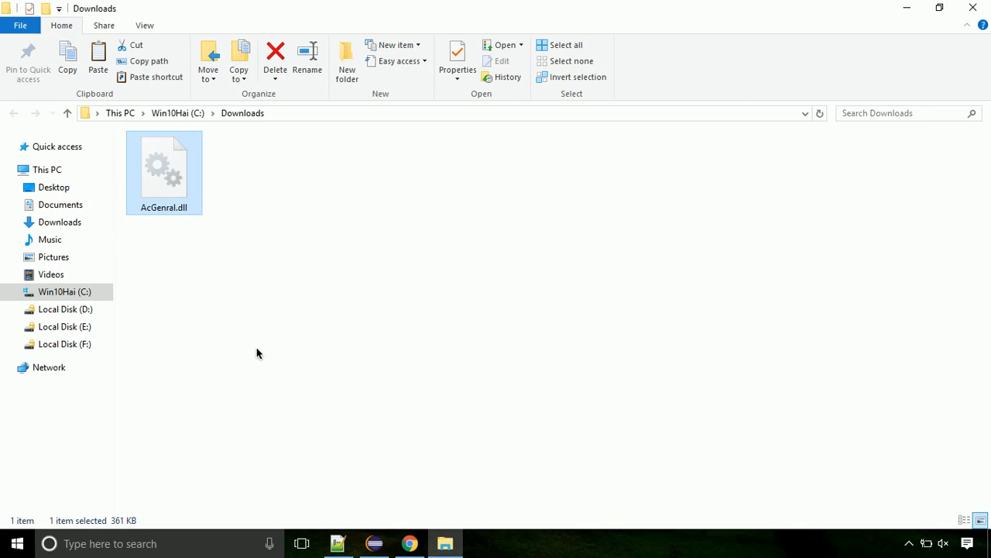
Navigate from the C: drive into Windows and then into the System32 folder
click(84, 293)
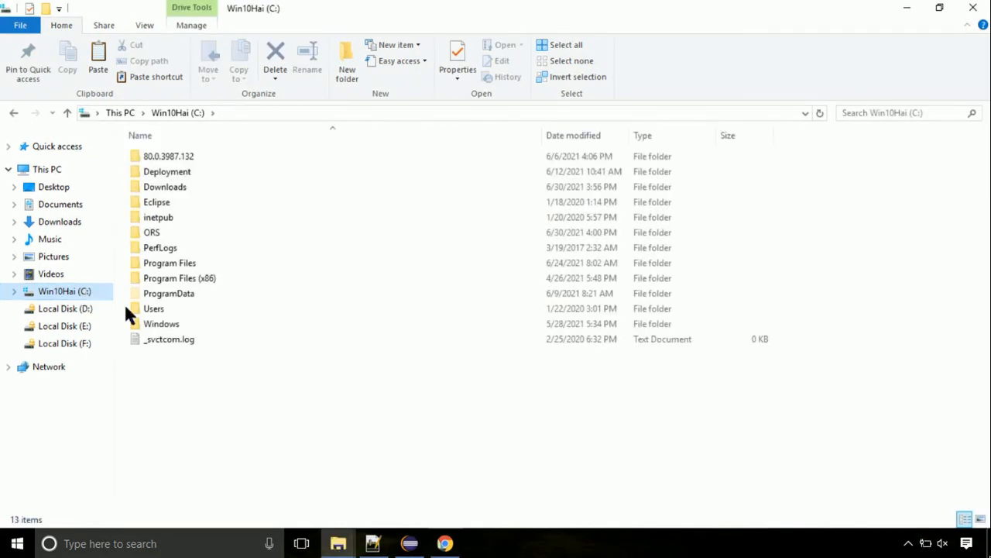
double_click(196, 320)
click(178, 202)
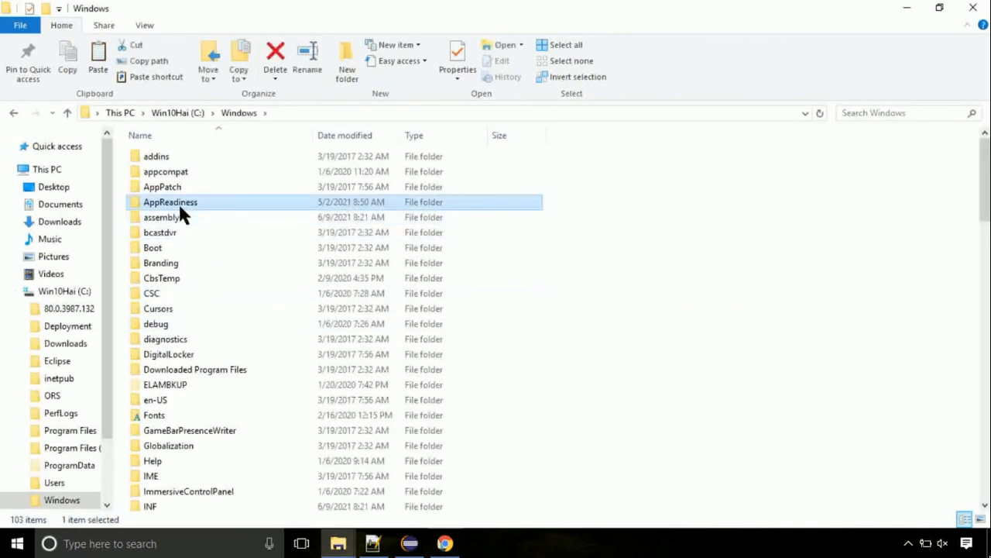
scroll(178, 205, down, 2)
scroll(178, 206, down, 2)
scroll(179, 209, down, 1)
scroll(179, 232, down, 2)
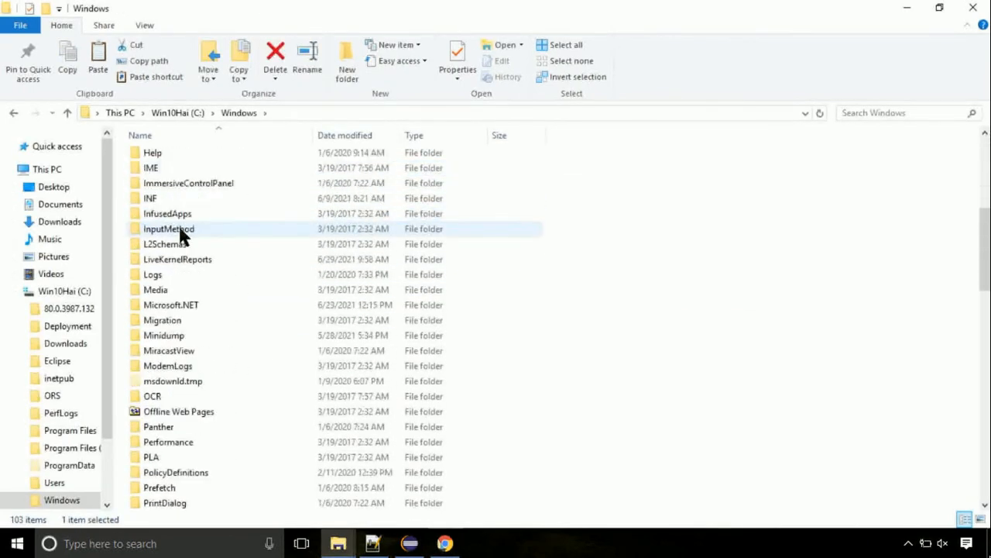
scroll(180, 233, down, 3)
scroll(180, 233, down, 2)
scroll(180, 232, down, 4)
click(180, 233)
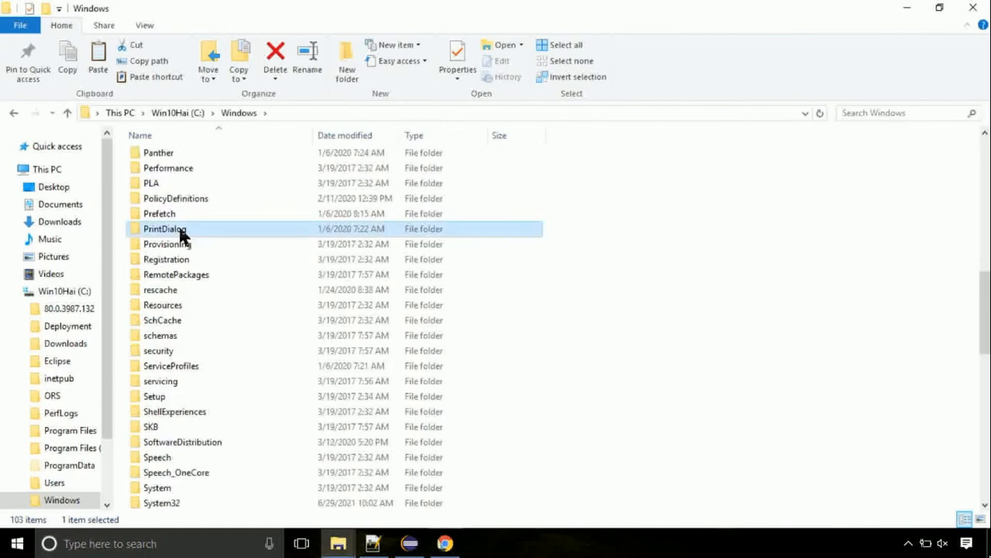
scroll(182, 233, down, 3)
scroll(182, 232, down, 2)
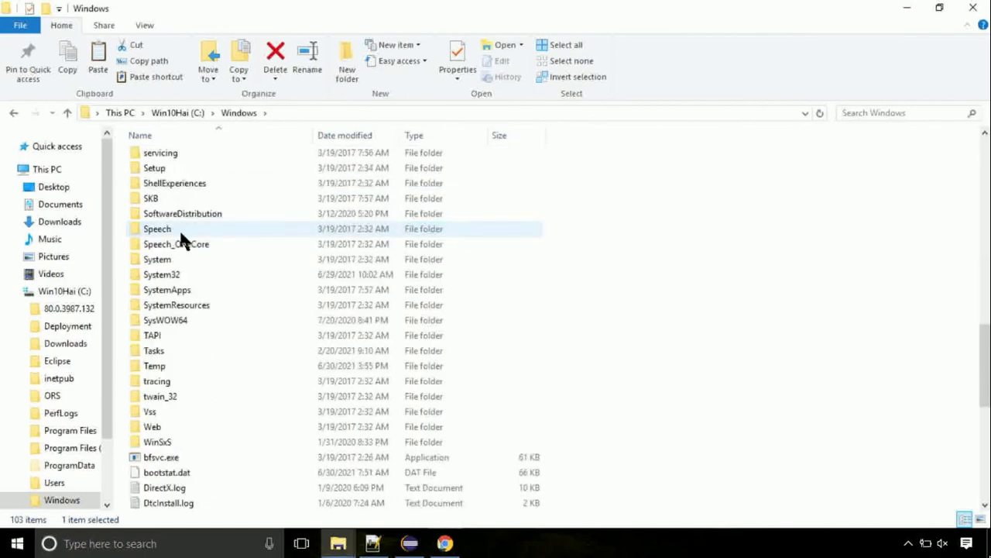
double_click(178, 275)
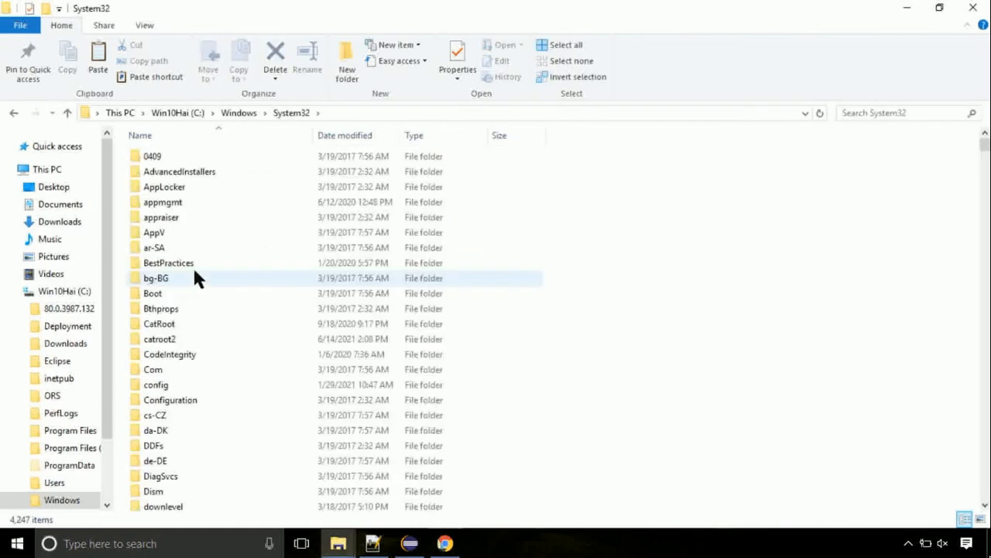
click(228, 232)
scroll(235, 237, down, 3)
scroll(235, 236, down, 3)
scroll(235, 236, down, 3)
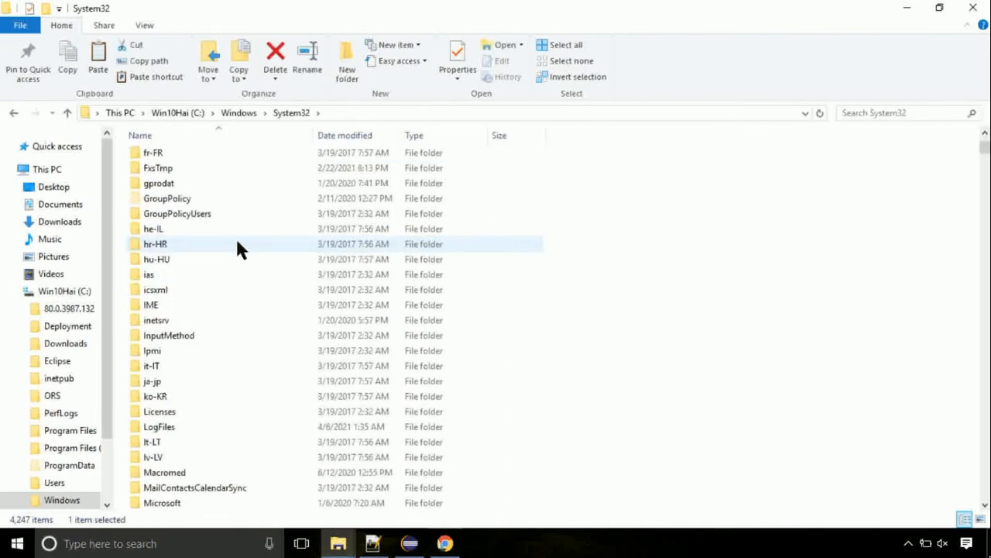
scroll(239, 248, down, 5)
scroll(241, 256, down, 5)
scroll(248, 267, down, 4)
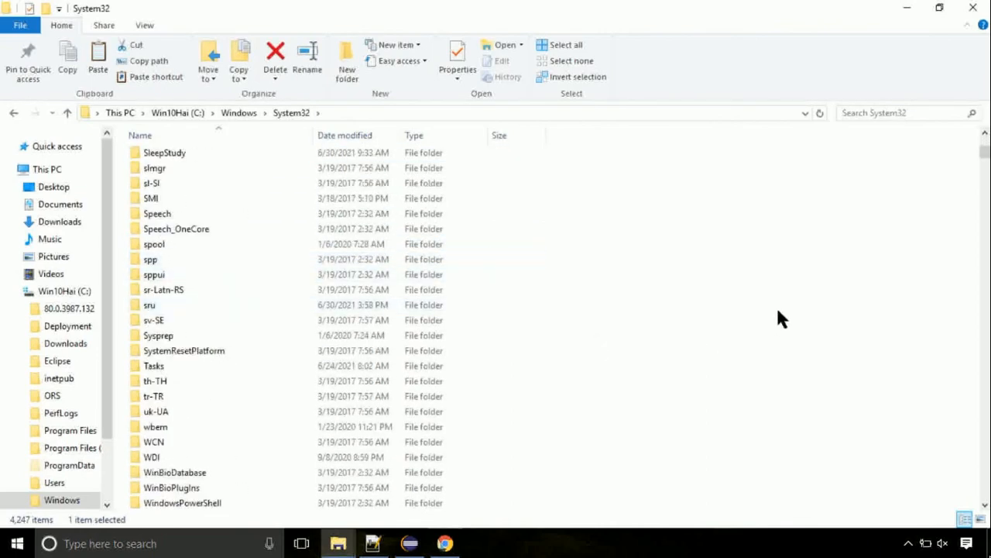
Paste AcGenral.dll into C:\Windows\System32, continuing through the administrator permission prompt
right_click(755, 245)
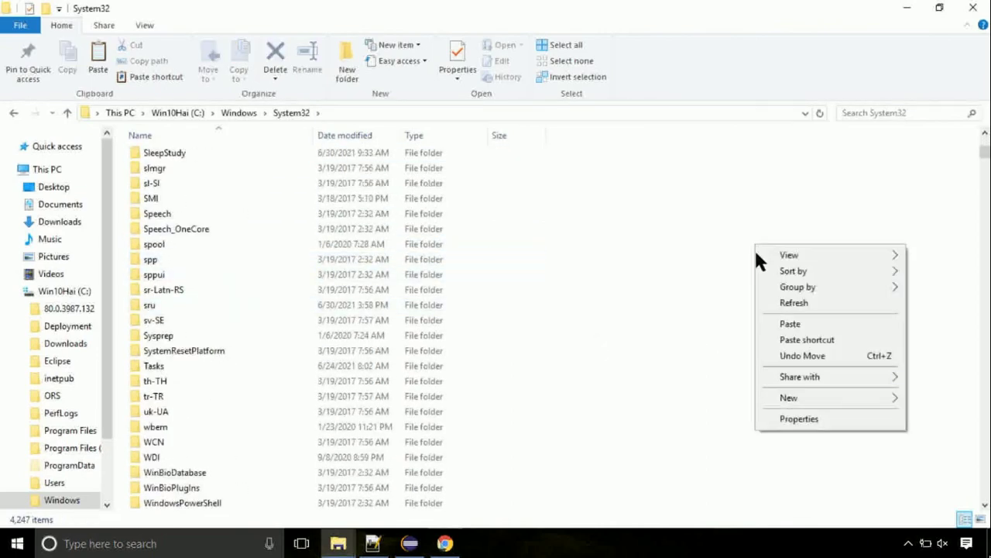
click(788, 324)
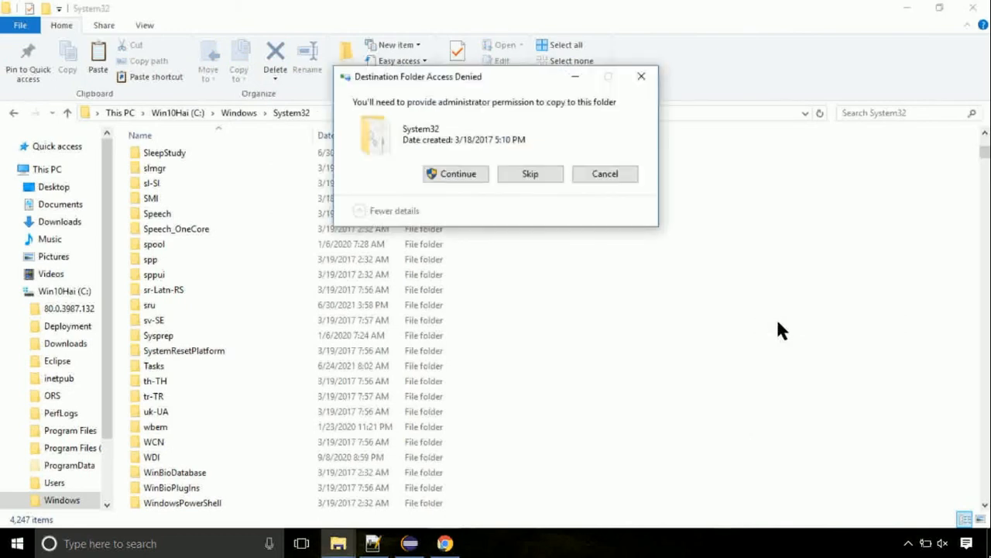
click(443, 176)
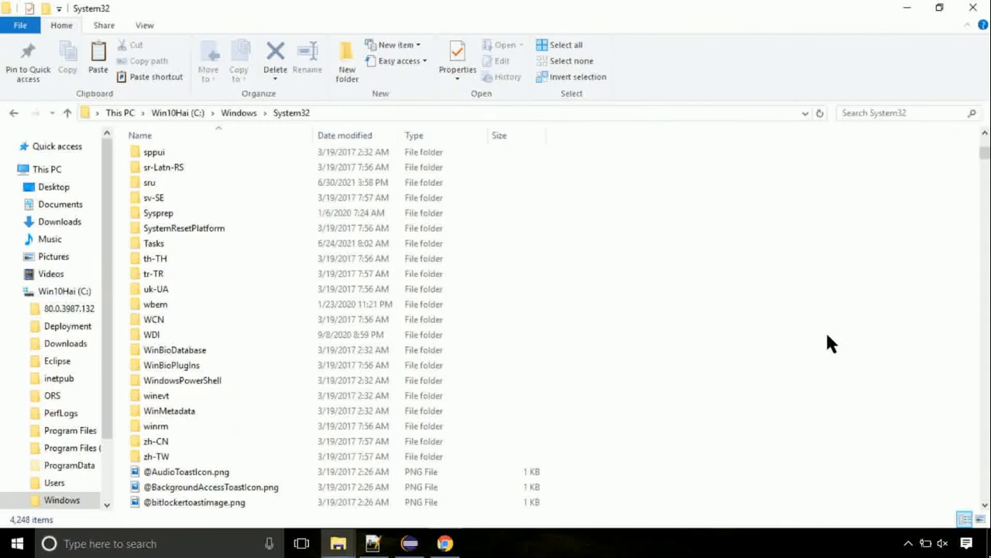
Launch Task Manager from the taskbar, maximize it and reach its File menu
right_click(578, 543)
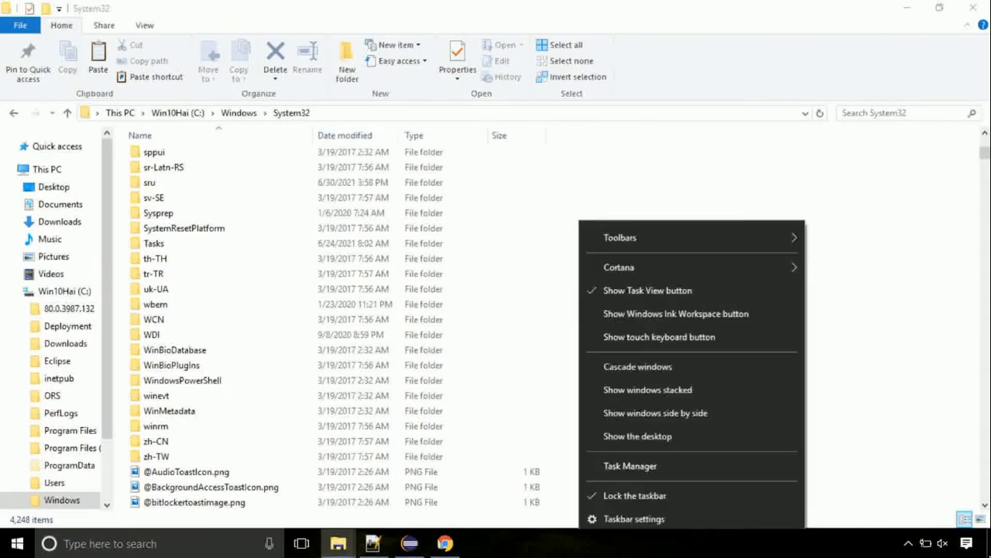
click(613, 468)
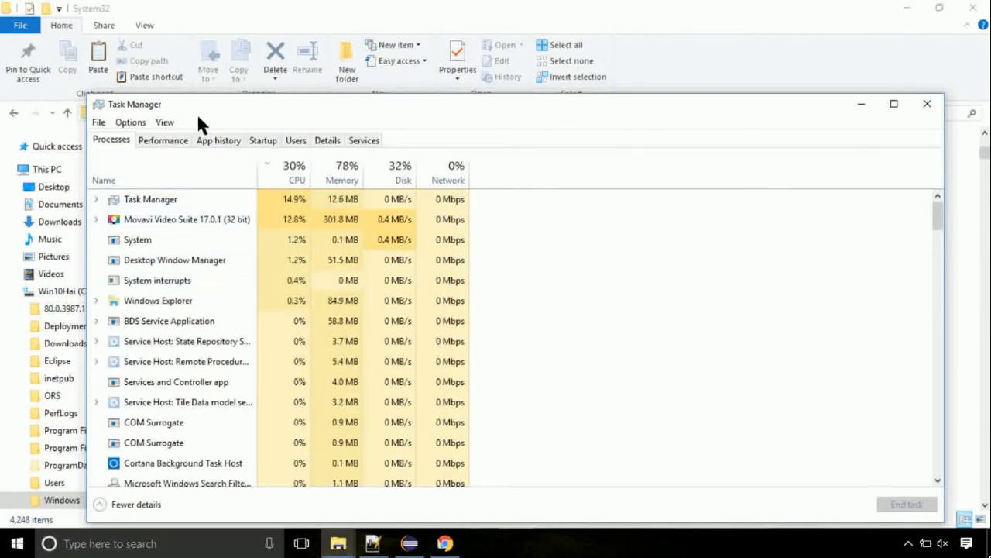
drag(206, 103, 207, 71)
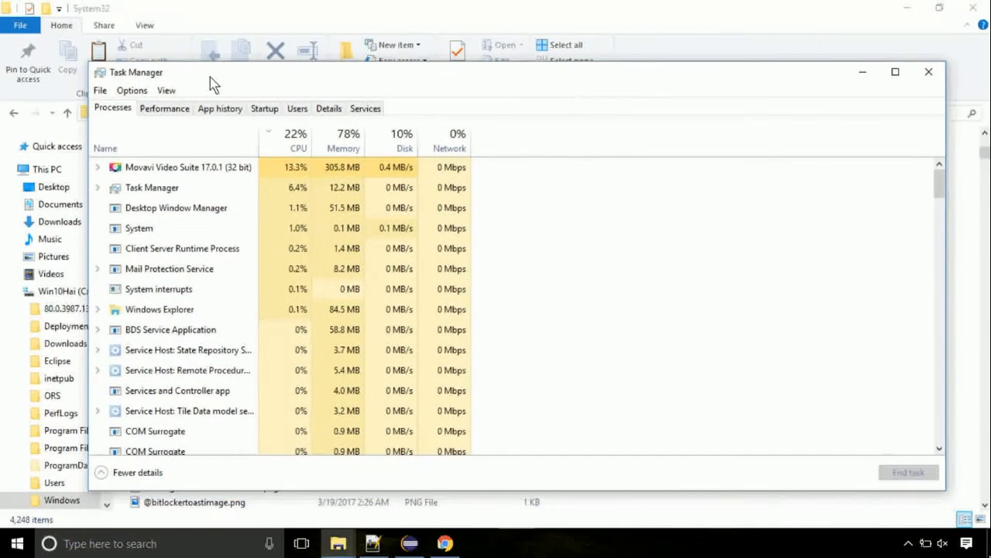
double_click(208, 70)
click(12, 24)
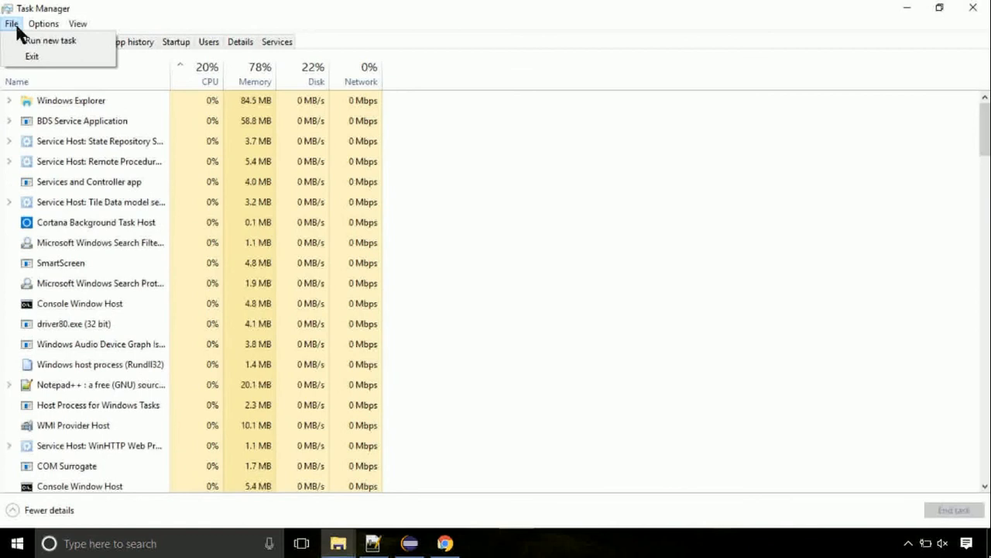
Start a new task and browse to C:\Windows\System32 for the program to run
click(30, 44)
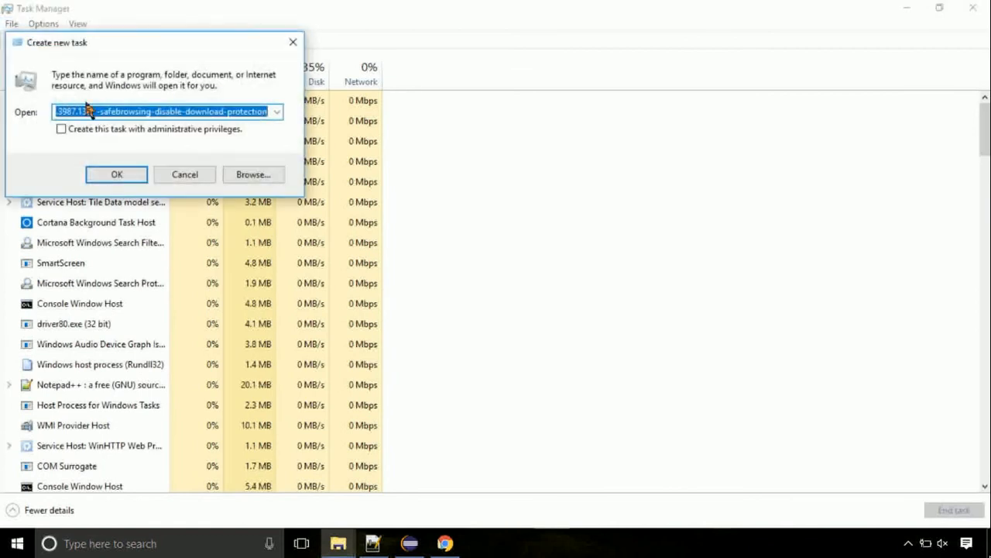
click(251, 173)
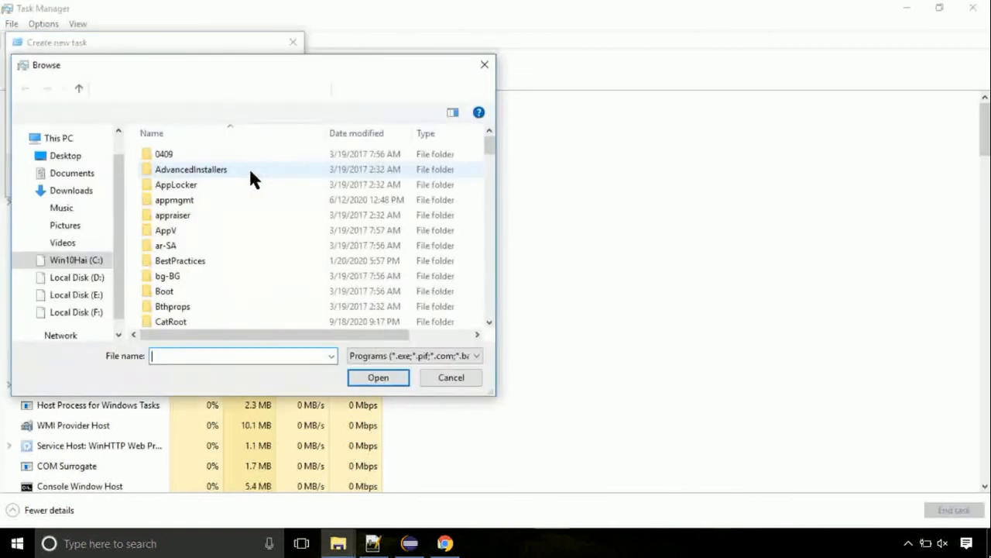
click(76, 260)
click(191, 214)
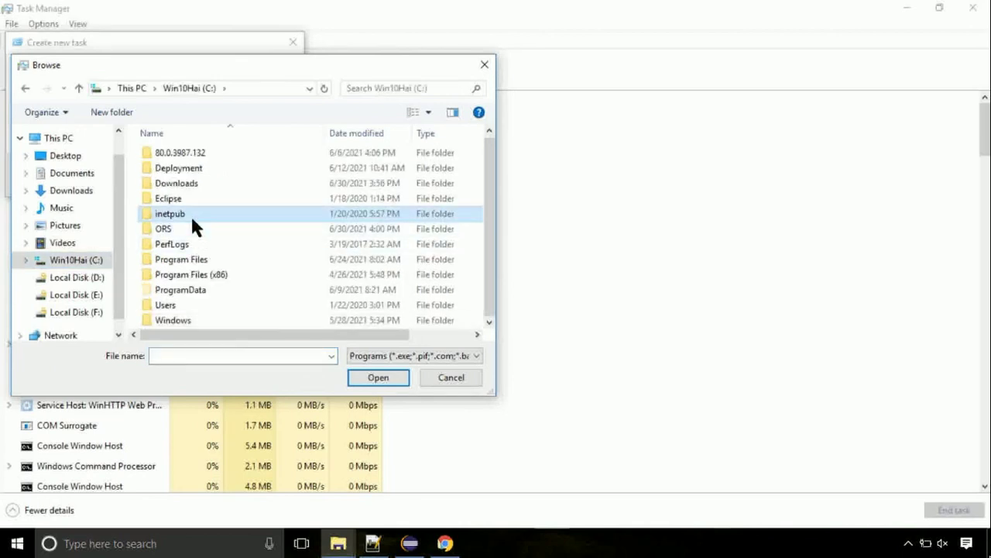
double_click(174, 320)
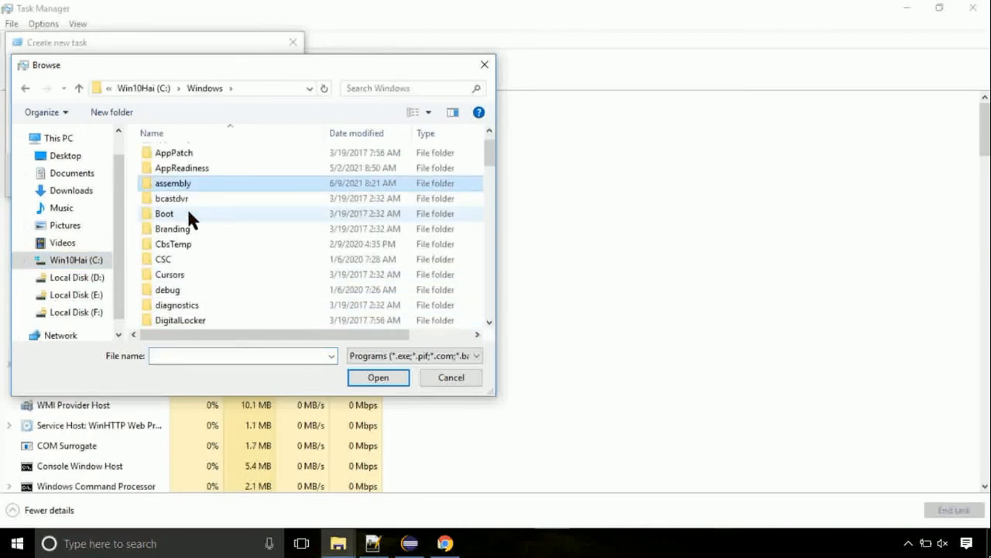
scroll(187, 206, down, 3)
scroll(186, 210, down, 3)
scroll(186, 210, down, 3)
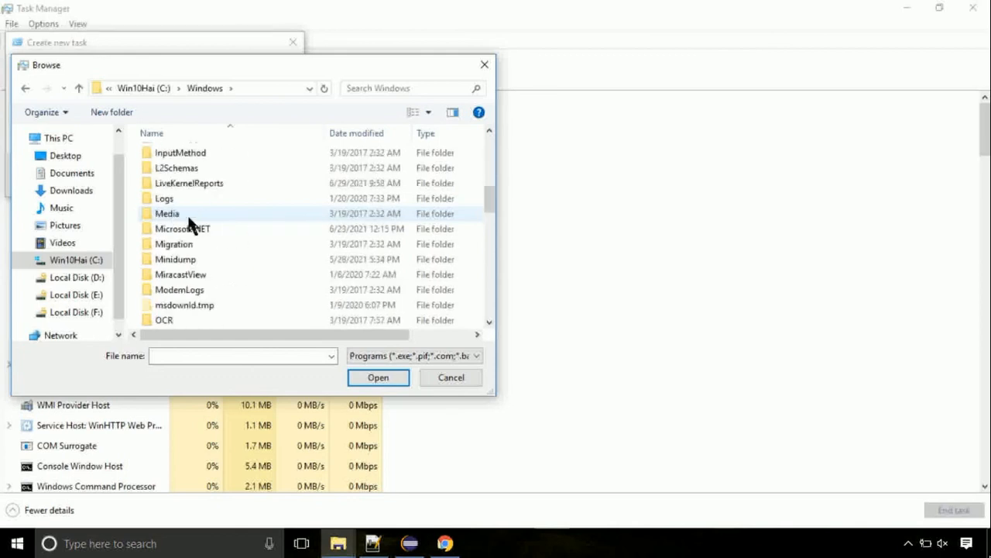
scroll(189, 224, down, 3)
scroll(187, 212, down, 3)
scroll(187, 212, down, 4)
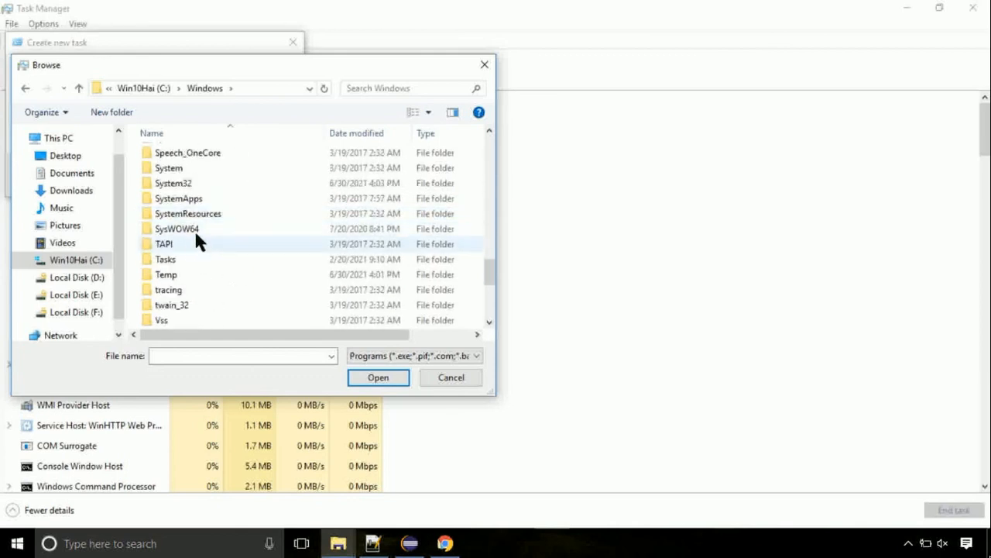
double_click(193, 182)
scroll(197, 306, down, 5)
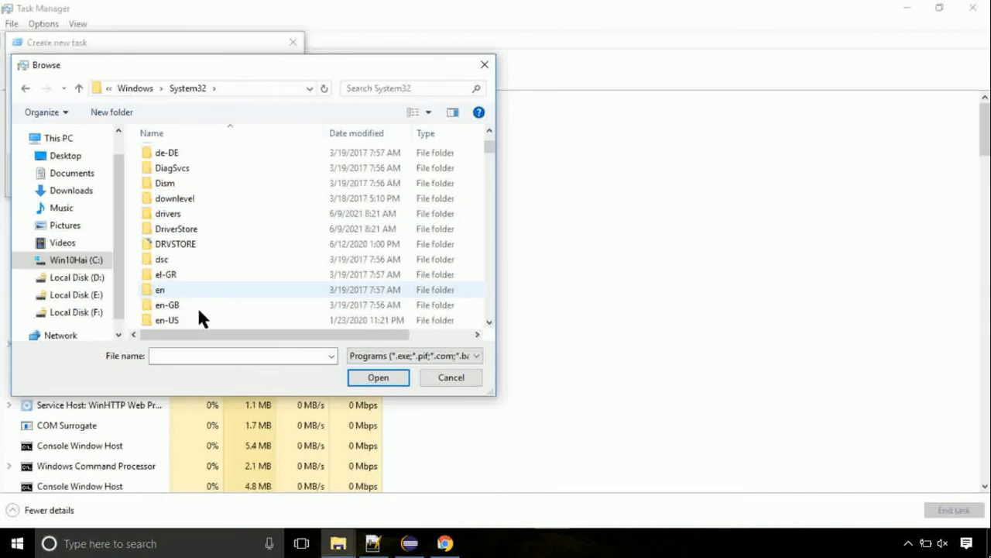
scroll(186, 292, down, 5)
scroll(206, 245, down, 5)
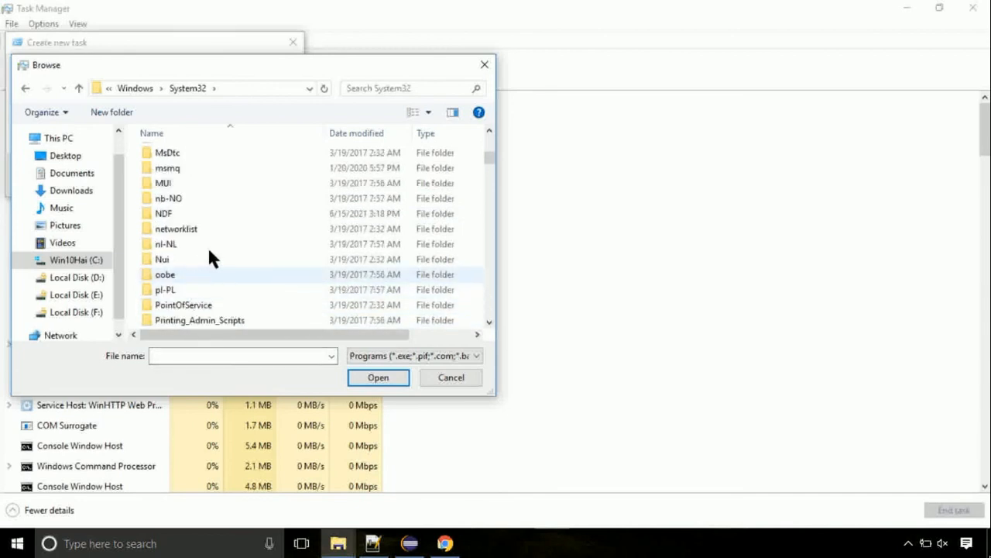
Choose cmd.exe and enable administrative privileges for the new task
key(c)
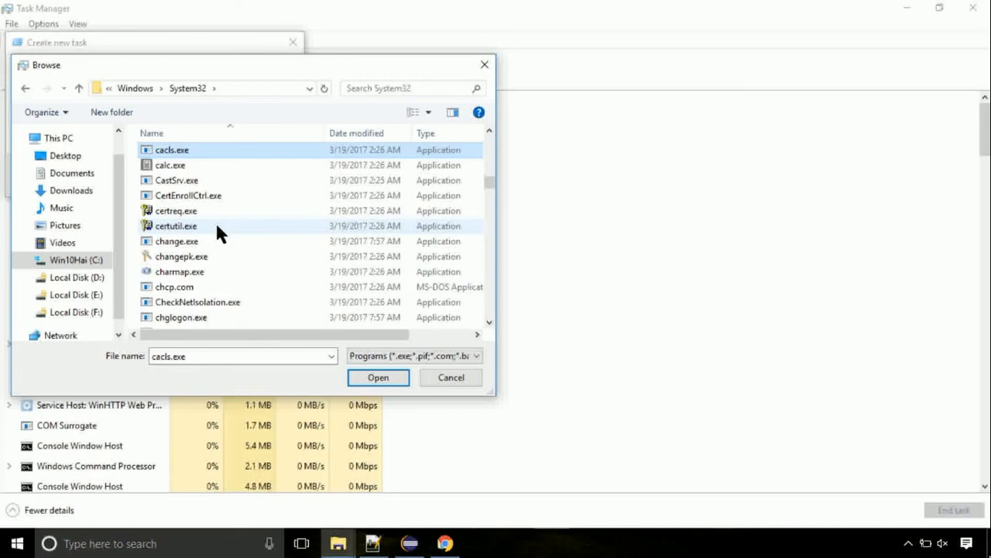
text(md)
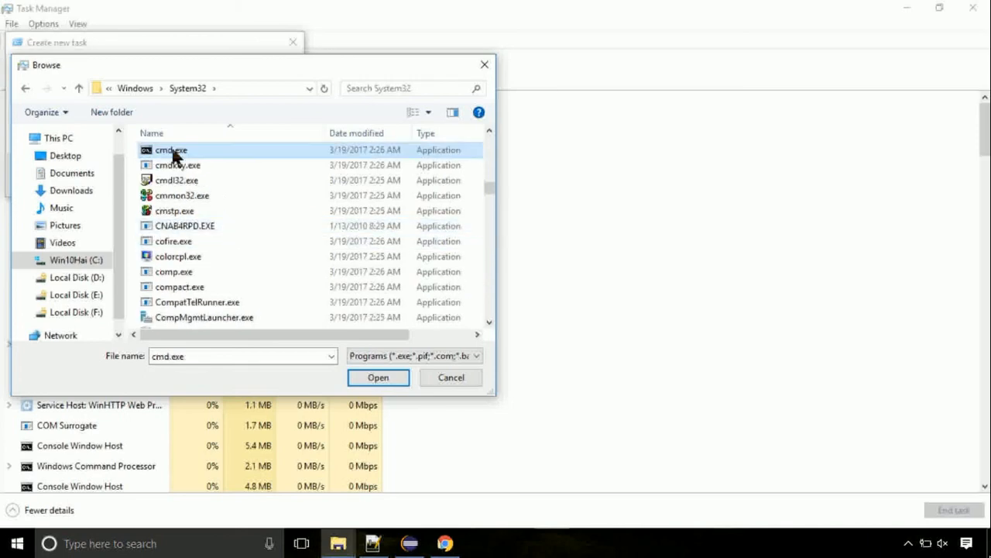
double_click(172, 149)
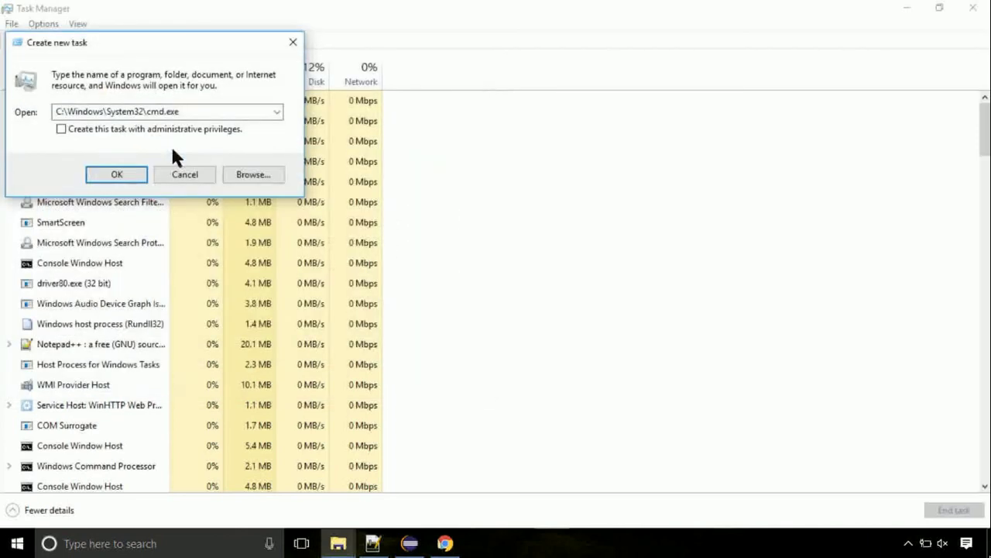
click(61, 128)
Run gpupdate in the administrator command prompt, then start chkdsk c:
click(102, 170)
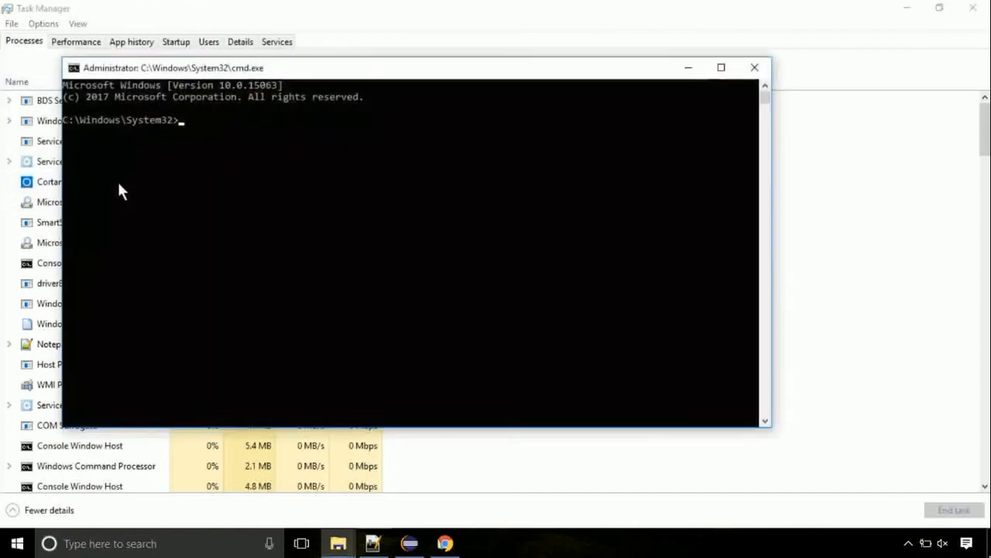
drag(306, 69, 403, 124)
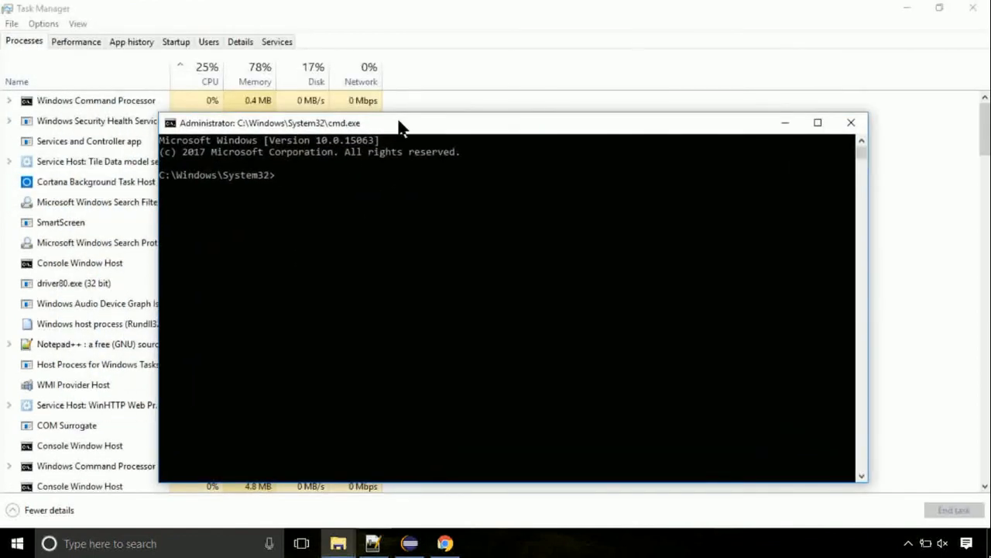
text(gpupda)
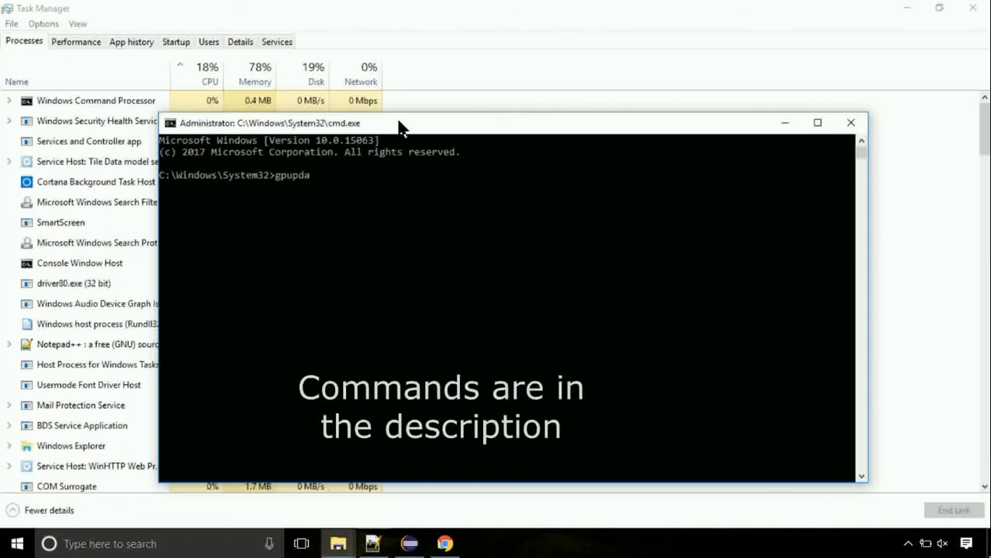
text(te)
key(Return)
text(chkdsk c:)
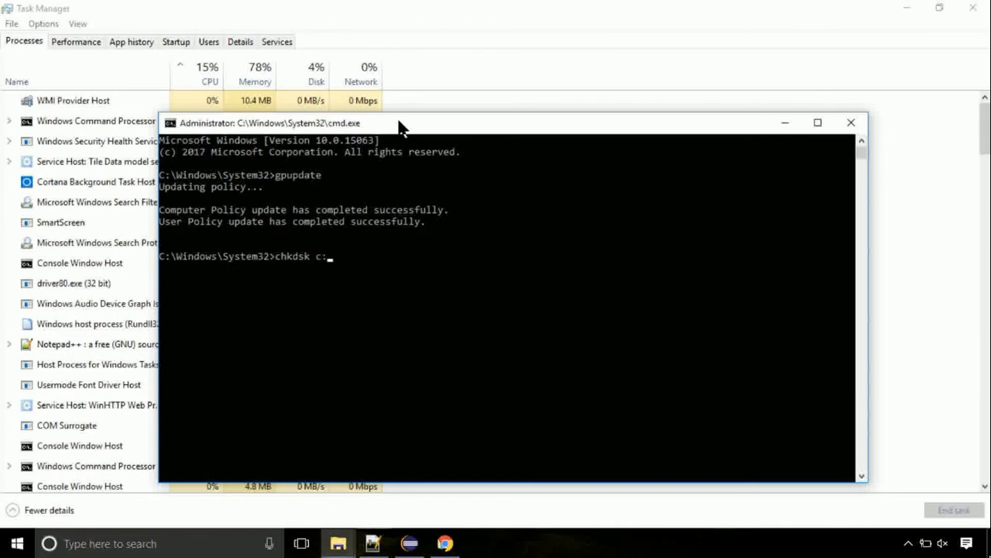
key(Return)
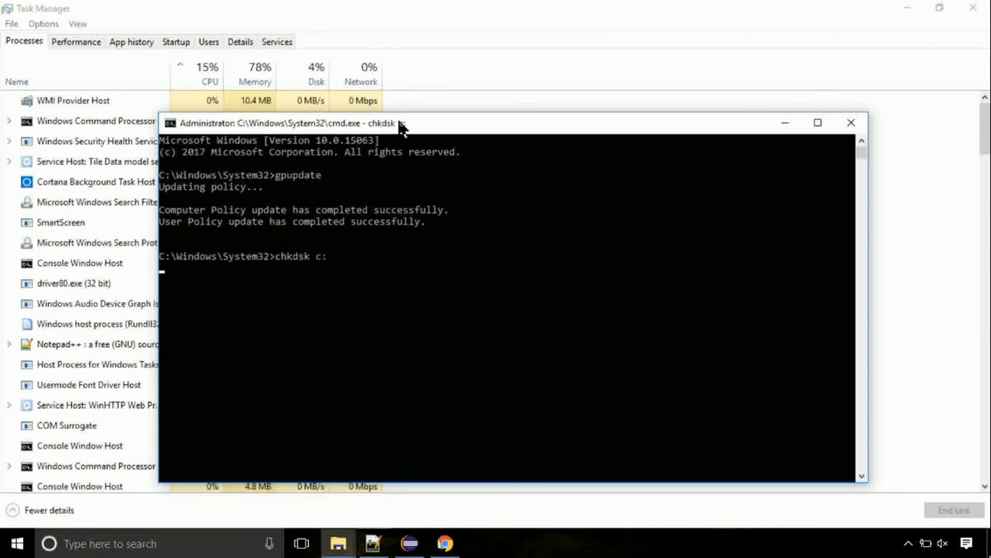